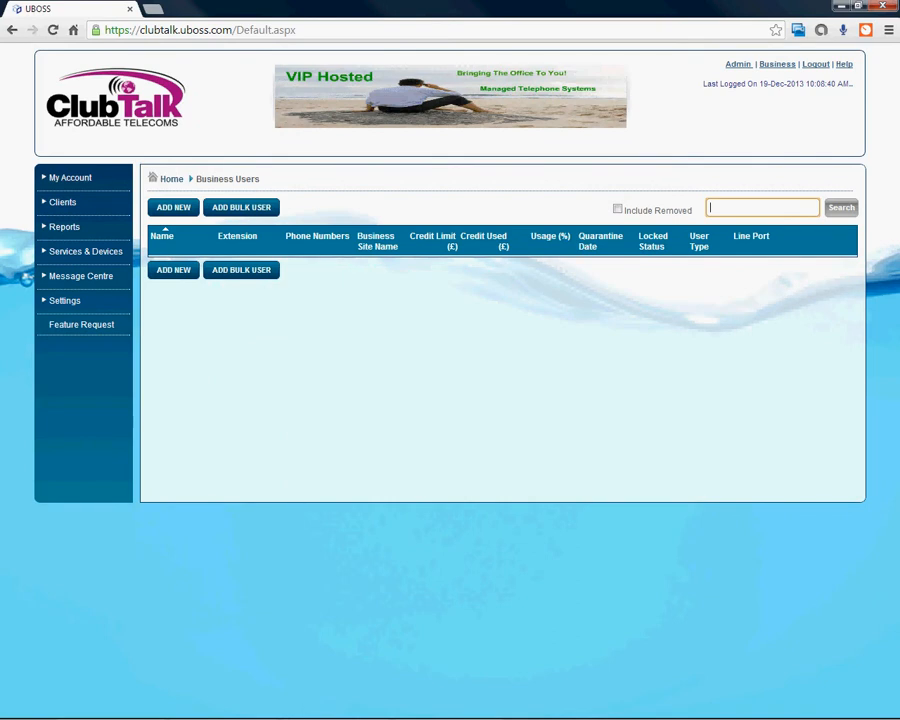
Start a new business user at the Club Talk - Demo site and enter the first name, last name and login ID.
{"action": "left_click", "coordinate": [173, 208]}
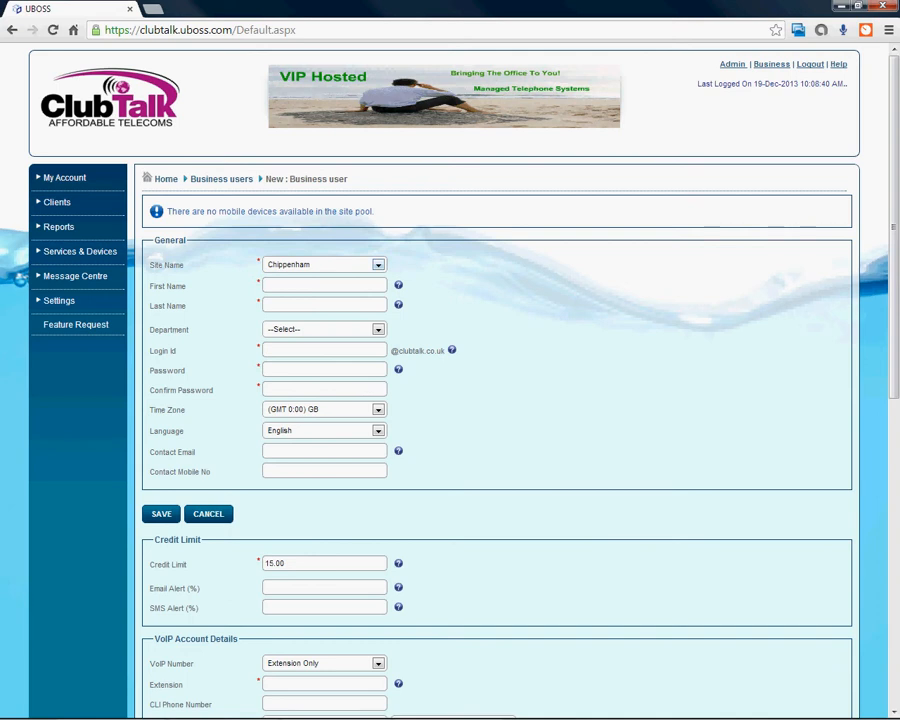
{"action": "left_click", "coordinate": [378, 265]}
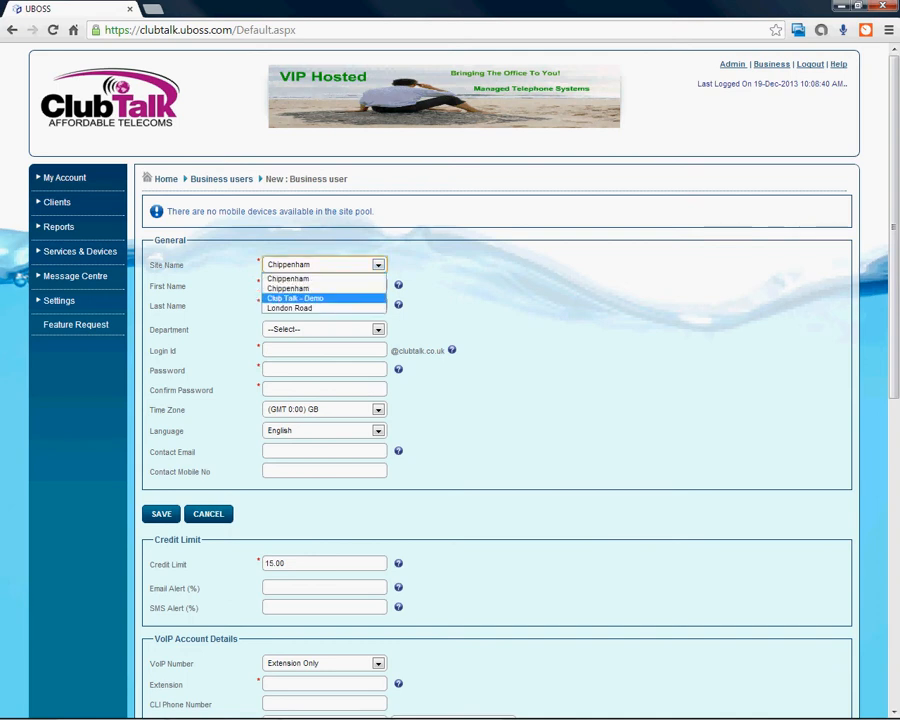
{"action": "left_click", "coordinate": [296, 298]}
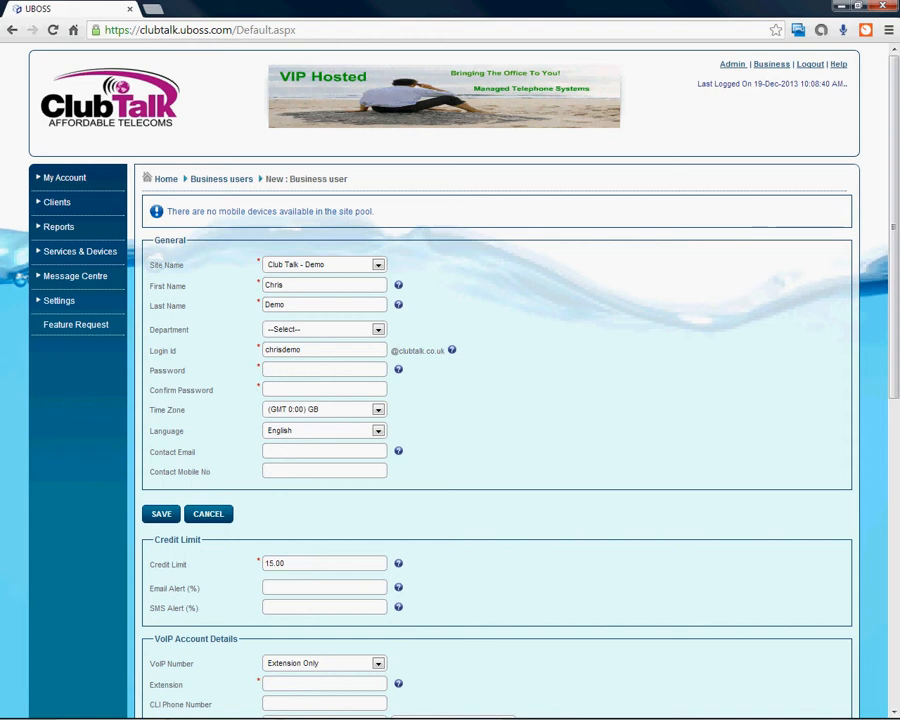
Assign the first listed phone number as the user's VoIP number in place of Extension Only.
{"action": "scroll", "coordinate": [490, 400], "scroll_direction": "down", "scroll_amount": 1}
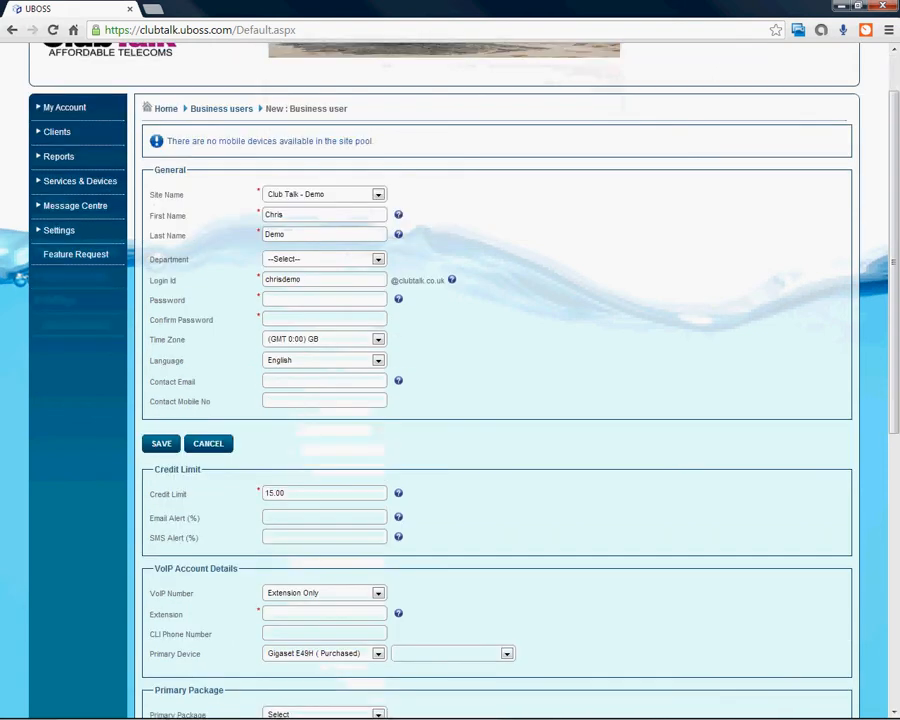
{"action": "scroll", "coordinate": [490, 400], "scroll_direction": "down", "scroll_amount": 2}
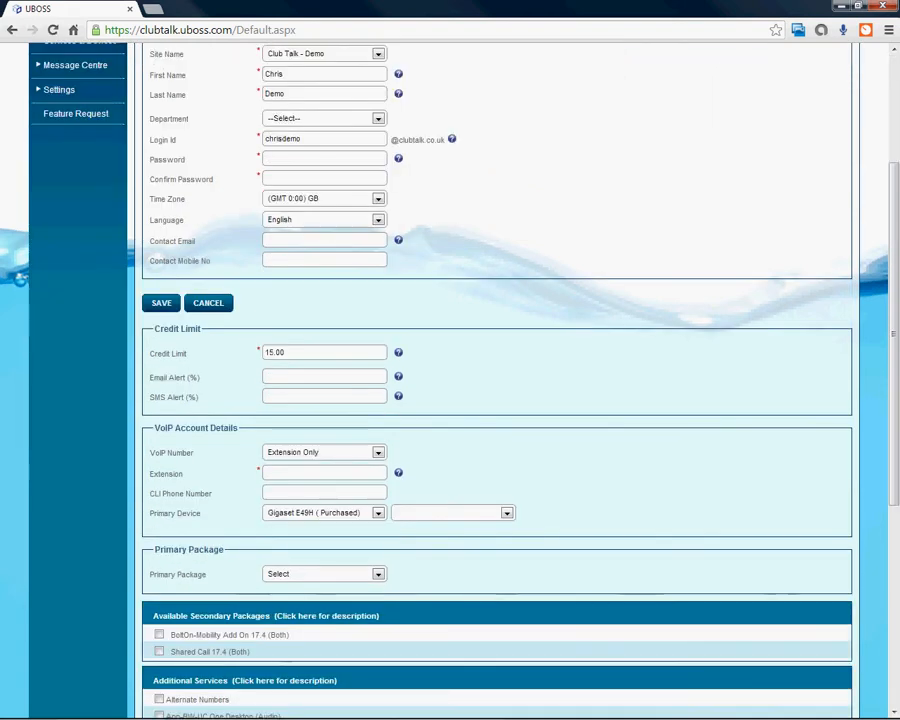
{"action": "scroll", "coordinate": [490, 494], "scroll_direction": "down", "scroll_amount": 2}
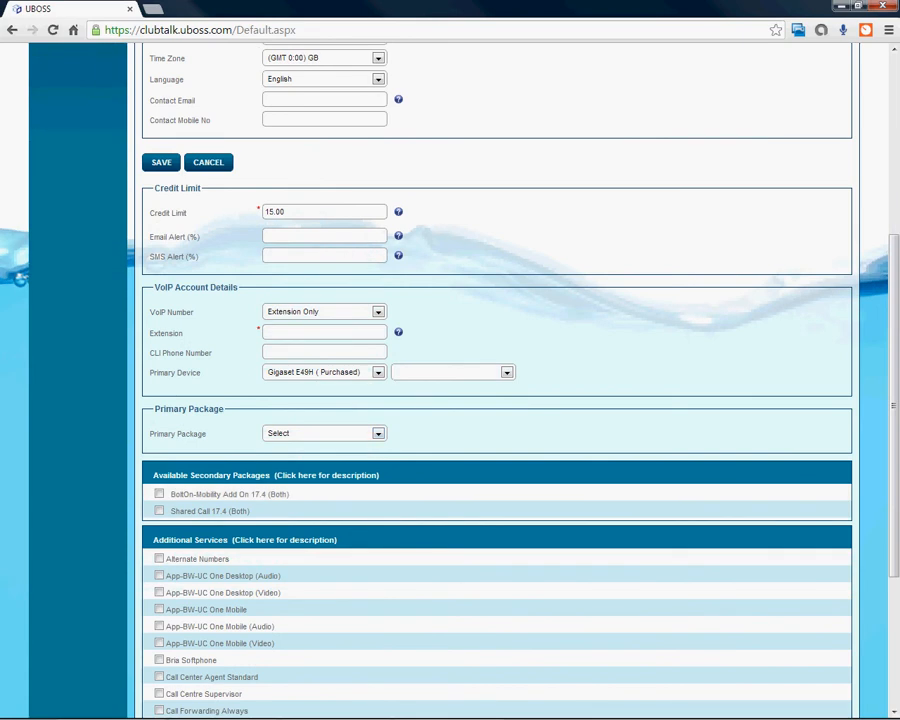
{"action": "left_click", "coordinate": [322, 311]}
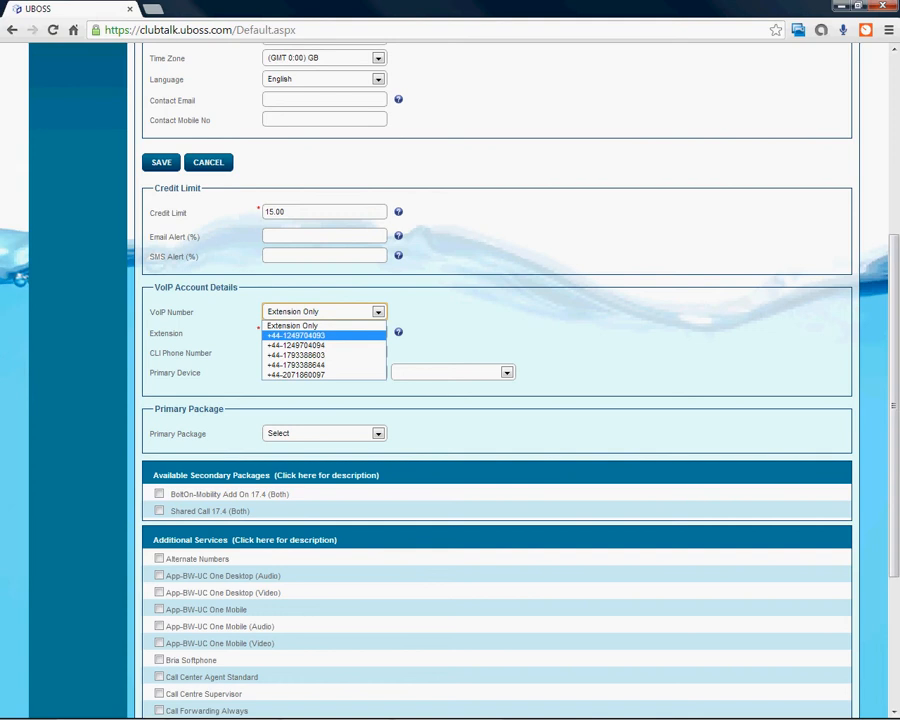
{"action": "left_click", "coordinate": [322, 336]}
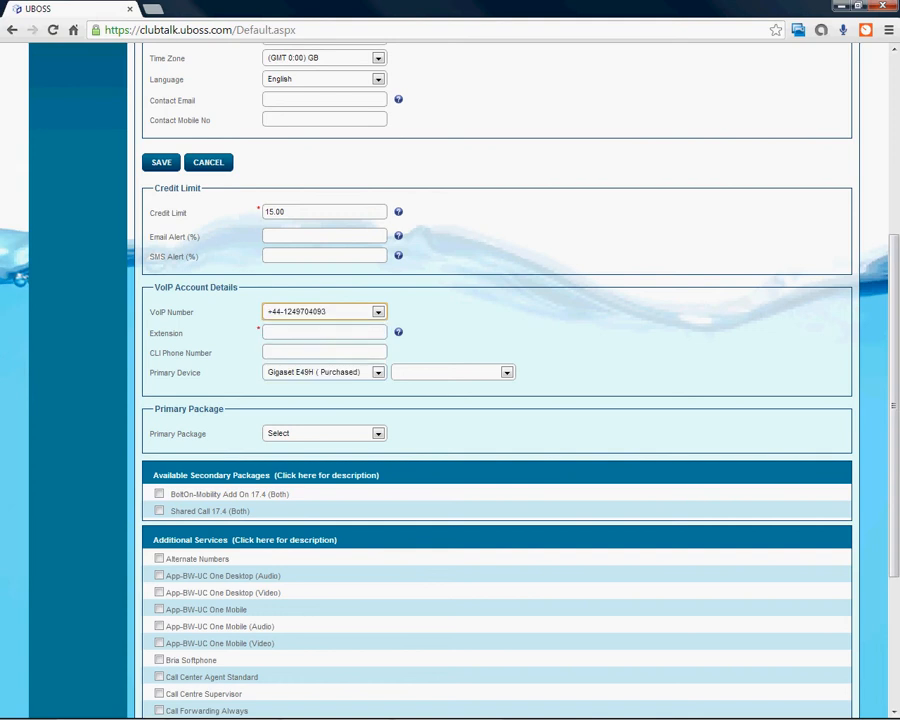
Set the extension to 2001 and fill in the CLI phone number in the VoIP account details.
{"action": "left_click", "coordinate": [324, 332]}
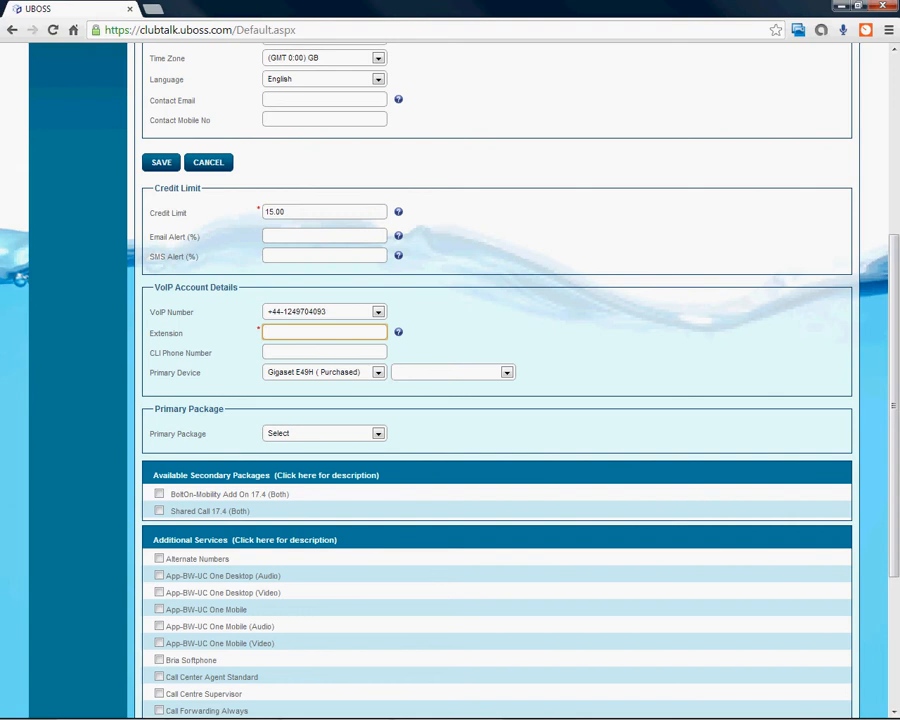
{"action": "type", "text": "2001"}
{"action": "left_click", "coordinate": [324, 352]}
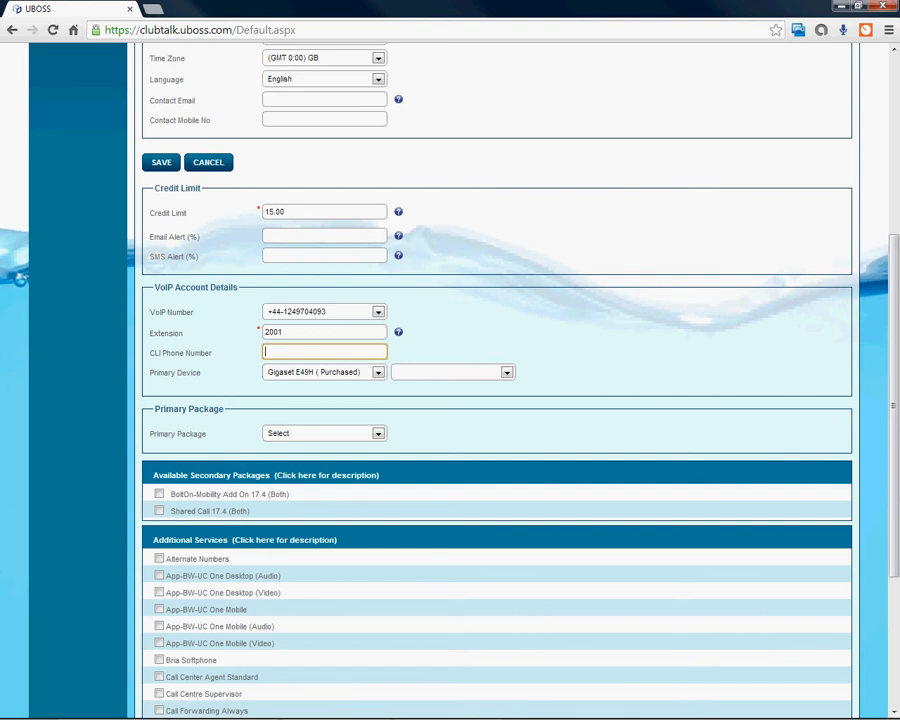
{"action": "key", "text": "ctrl+v"}
Choose Polycom Soundpoint IP 335 (Purchased) as the user's primary device.
{"action": "left_click", "coordinate": [378, 372]}
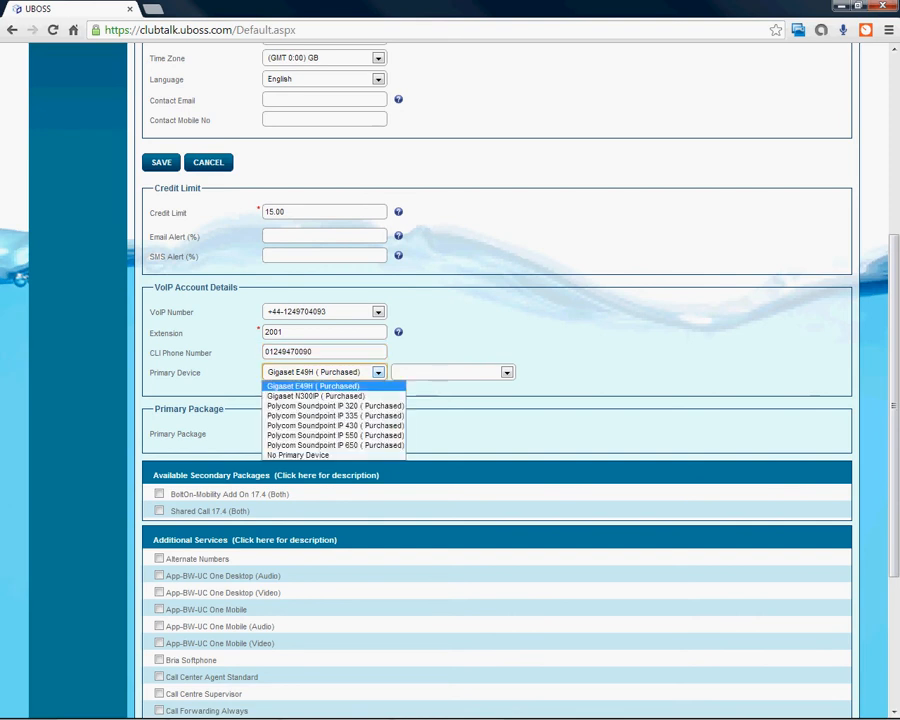
{"action": "key", "text": "Down"}
{"action": "key", "text": "Down"}
{"action": "key", "text": "Down"}
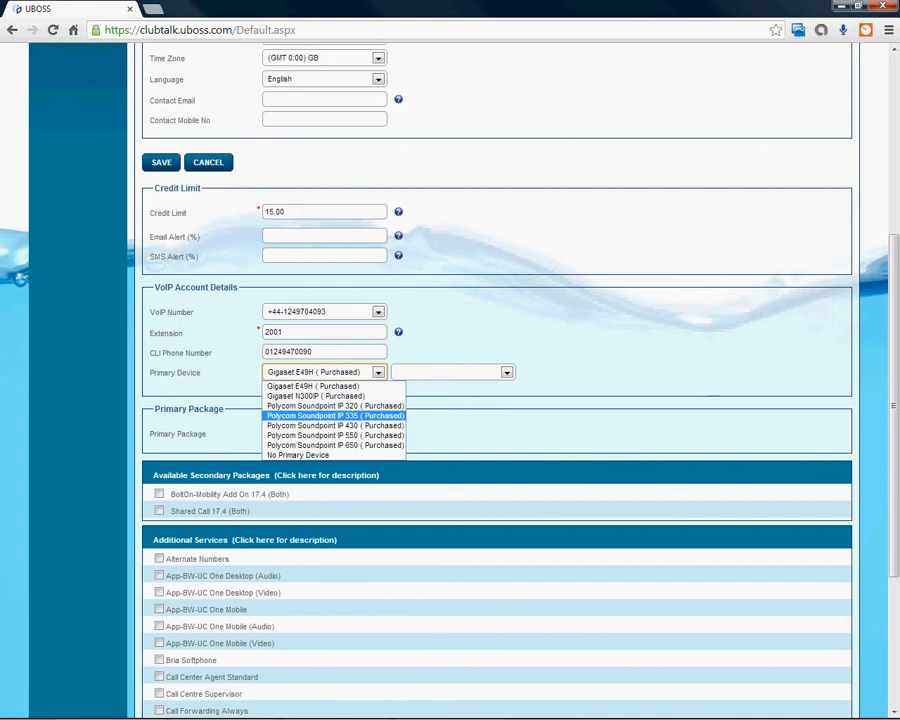
{"action": "key", "text": "Return"}
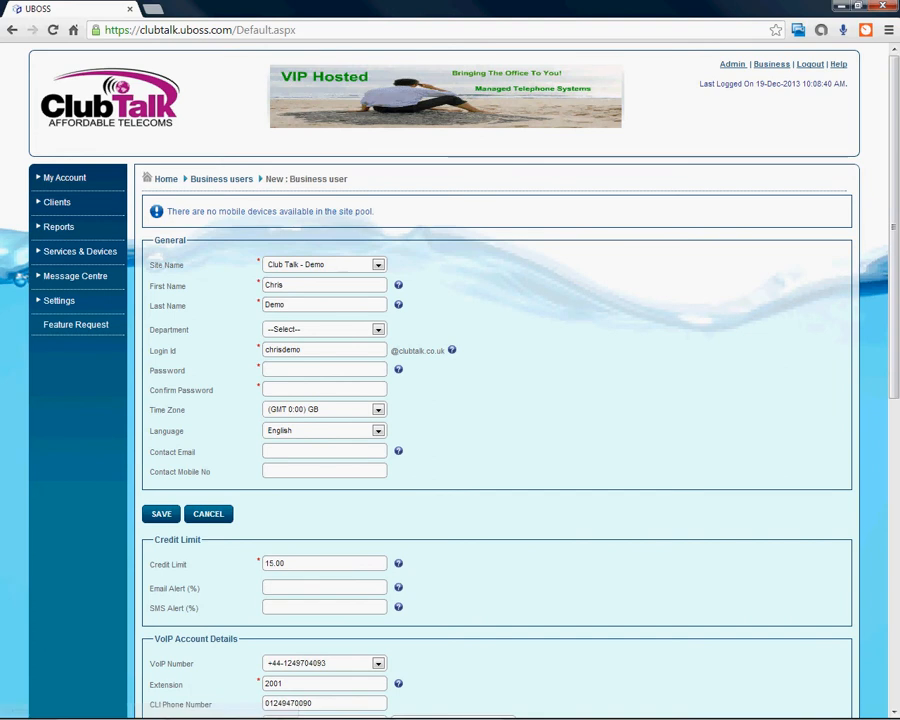
Set the primary package to Basic User 17.4 and look through the additional services on offer.
{"action": "scroll", "coordinate": [450, 400], "scroll_direction": "down", "scroll_amount": 5}
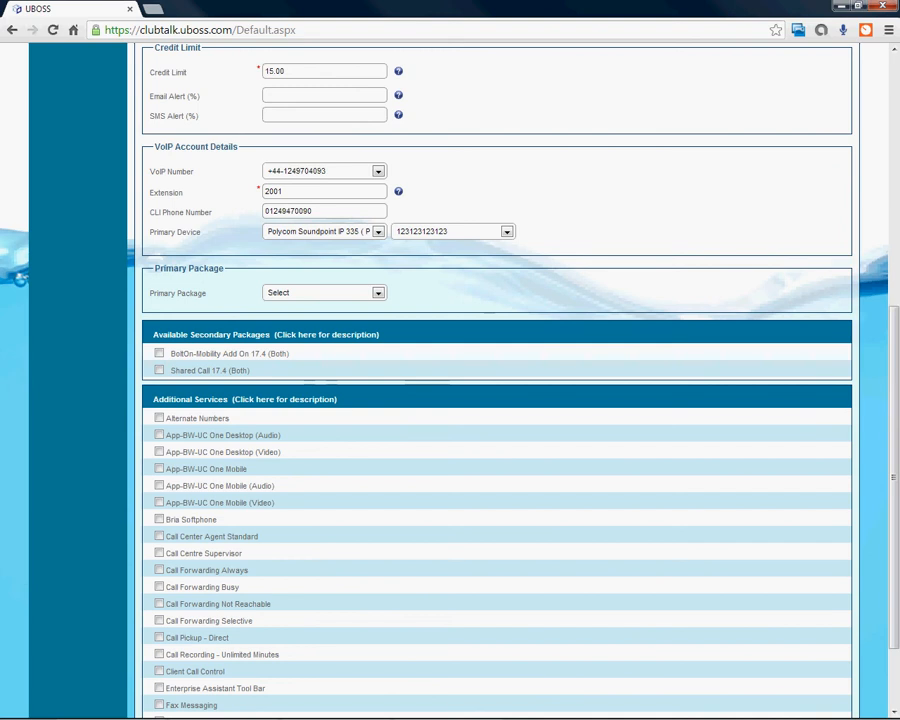
{"action": "left_click", "coordinate": [378, 293]}
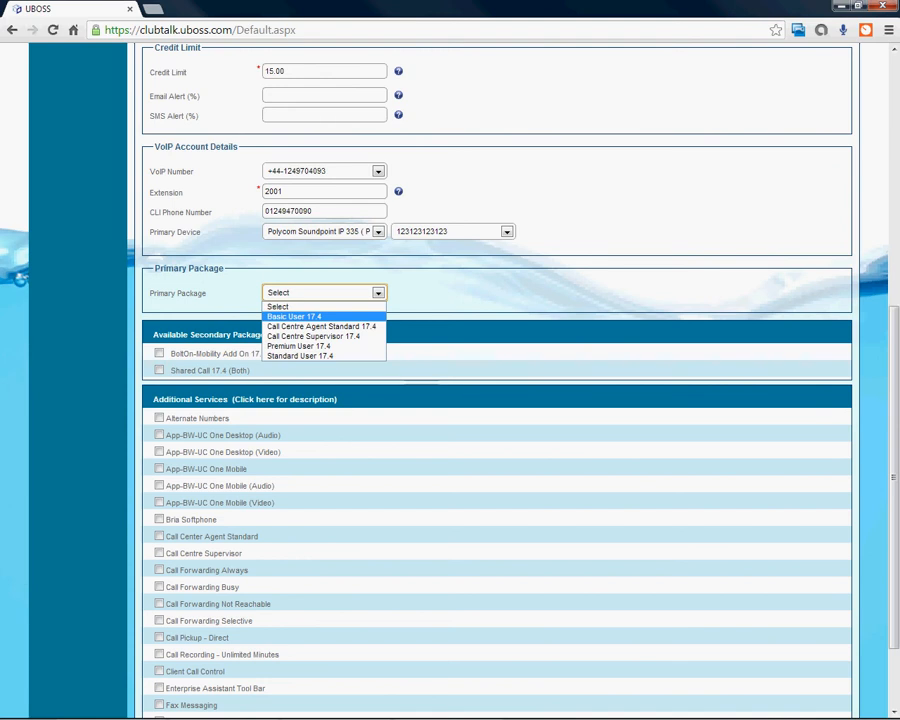
{"action": "key", "text": "Return"}
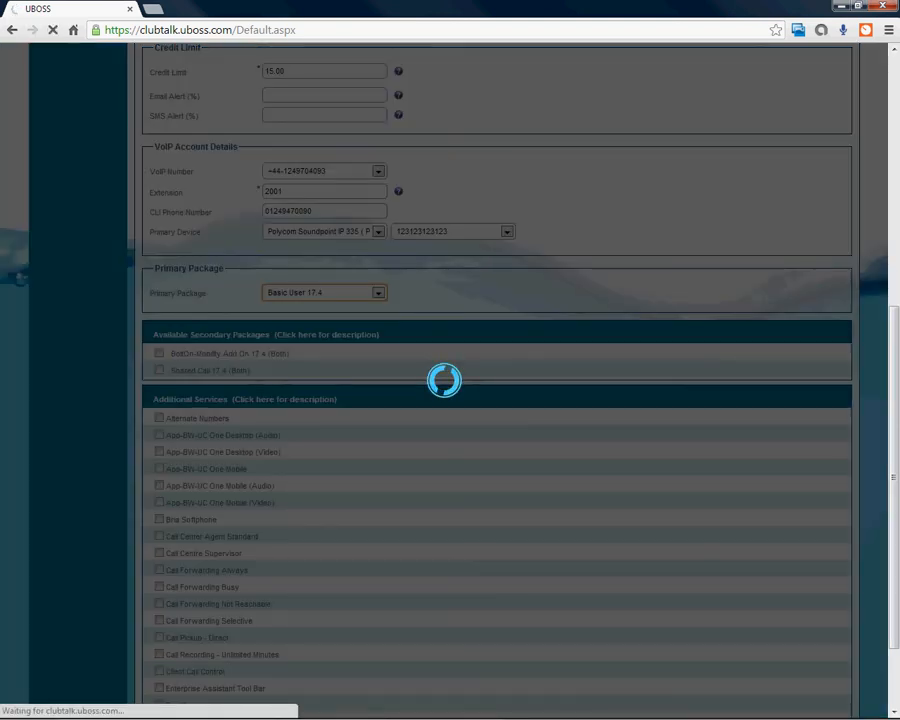
{"action": "scroll", "coordinate": [495, 380], "scroll_direction": "down", "scroll_amount": 7}
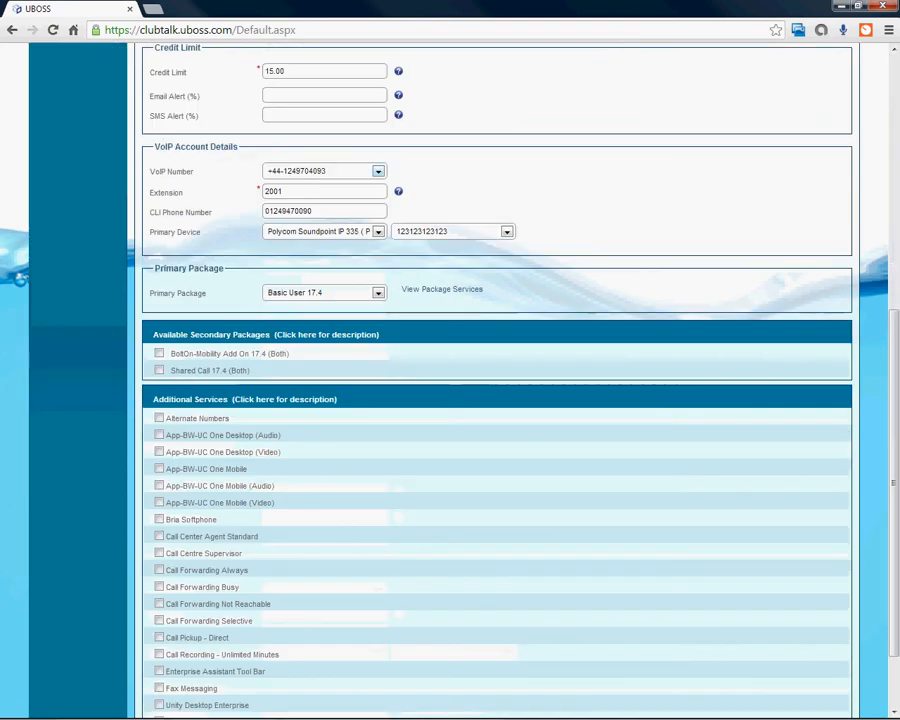
{"action": "scroll", "coordinate": [495, 380], "scroll_direction": "down", "scroll_amount": 1}
{"action": "scroll", "coordinate": [495, 380], "scroll_direction": "down", "scroll_amount": 1}
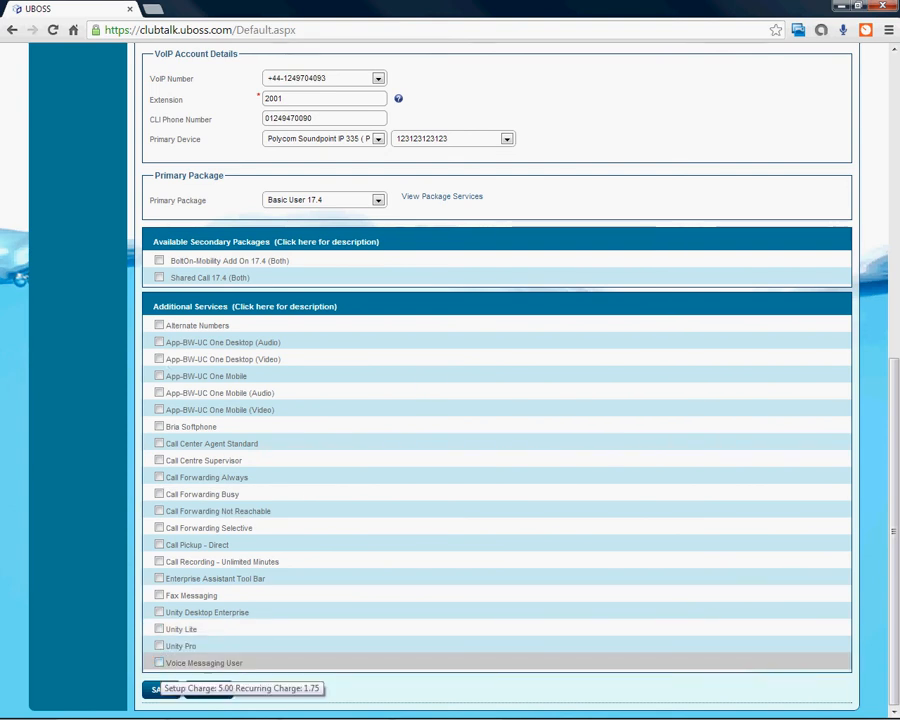
Enter and confirm the login password in the general details and try to save the new user.
{"action": "scroll", "coordinate": [160, 684], "scroll_direction": "up", "scroll_amount": 1}
{"action": "scroll", "coordinate": [160, 684], "scroll_direction": "up", "scroll_amount": 7}
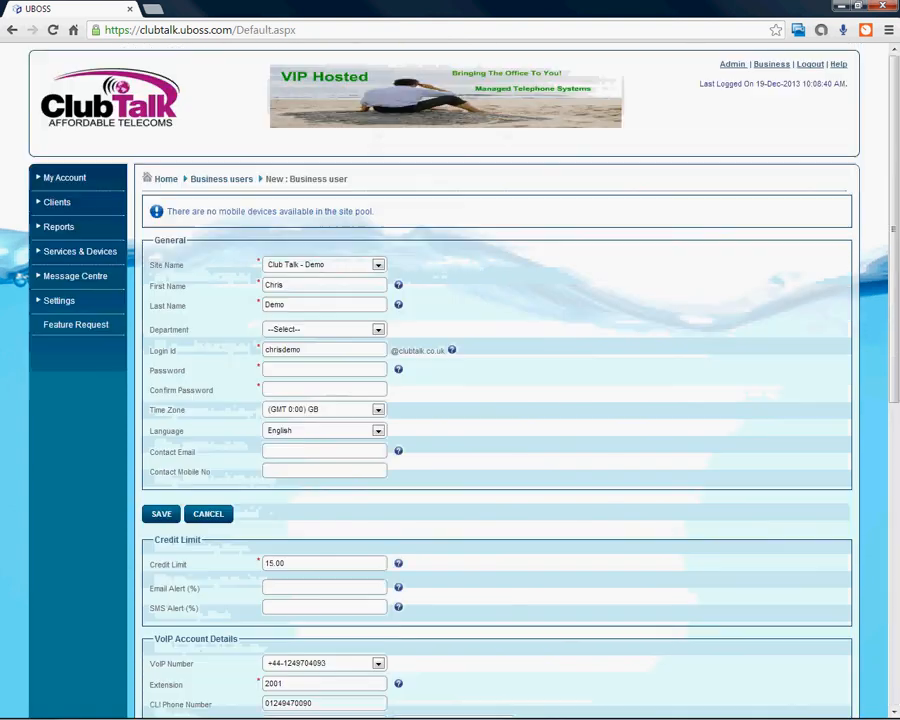
{"action": "left_click", "coordinate": [312, 370]}
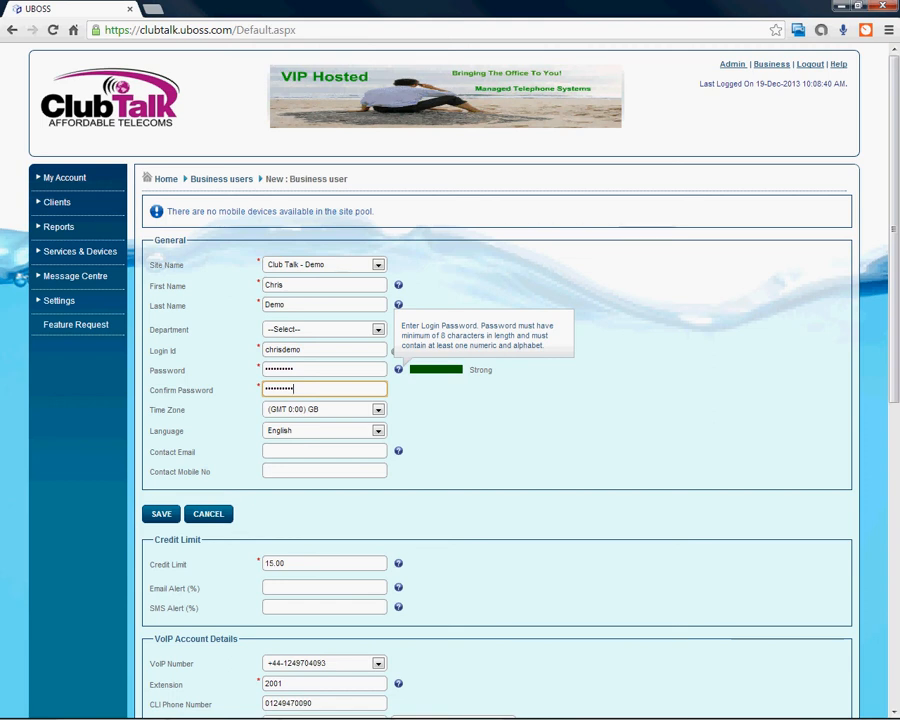
{"action": "left_click", "coordinate": [161, 514]}
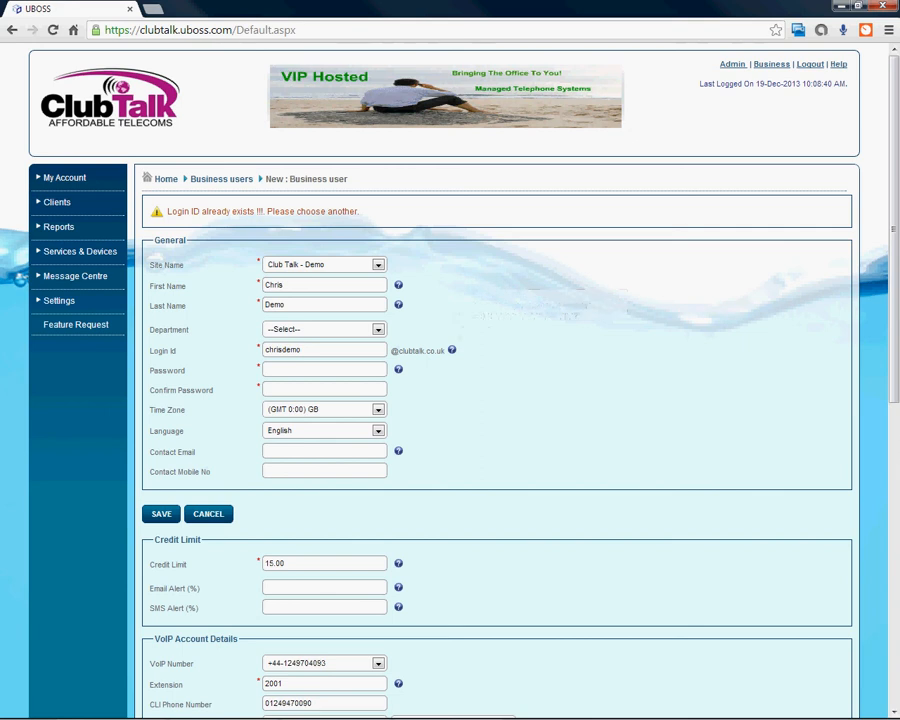
Append 1 to the login ID, enter and confirm the login password again, and save the new user.
{"action": "left_click", "coordinate": [304, 350]}
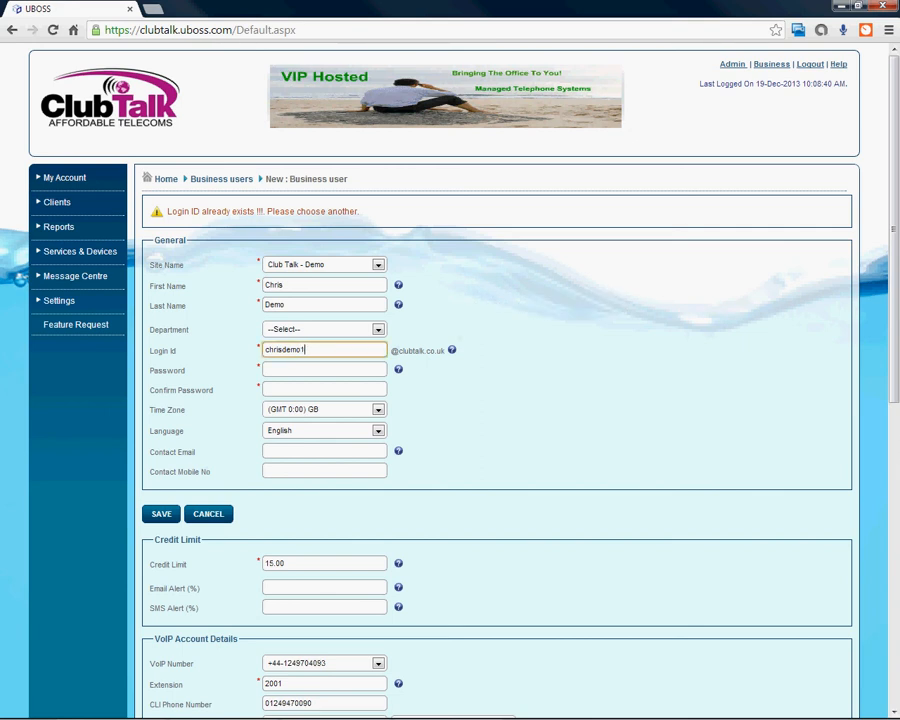
{"action": "type", "text": "1"}
{"action": "key", "text": "Tab"}
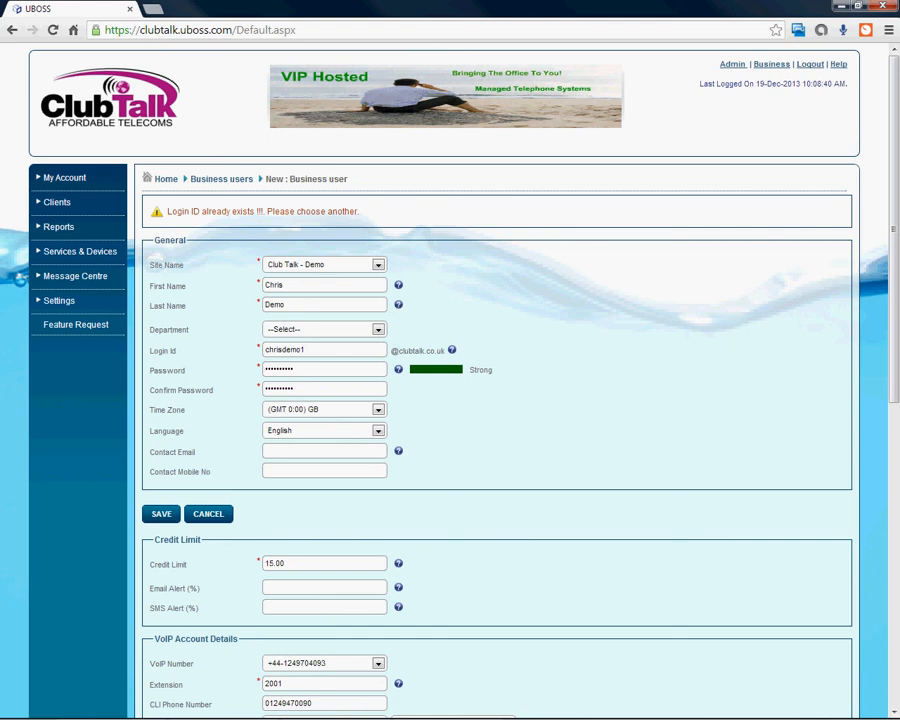
{"action": "key", "text": "Return"}
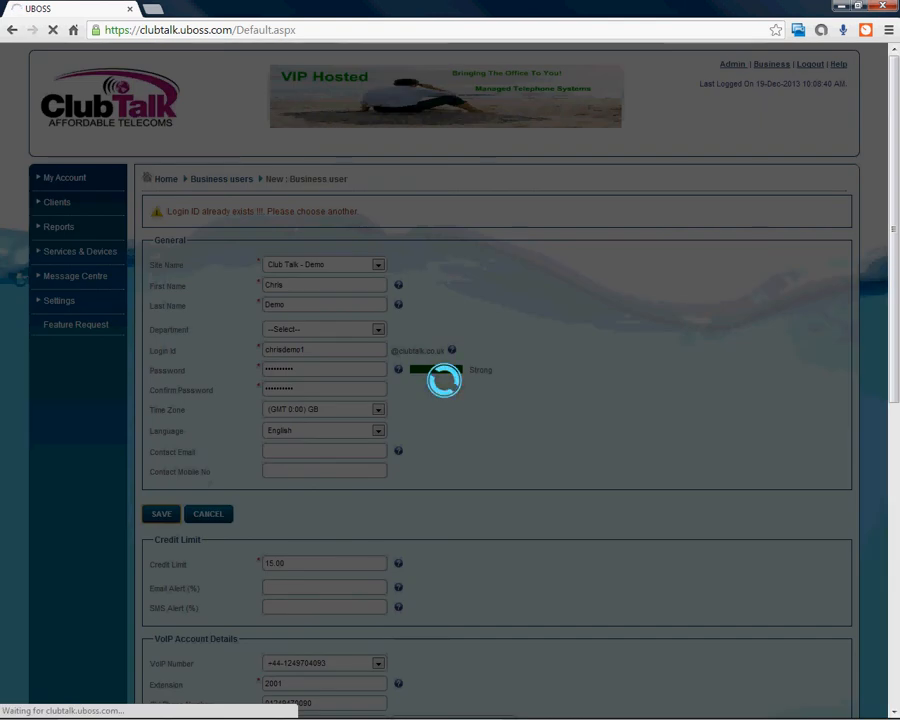